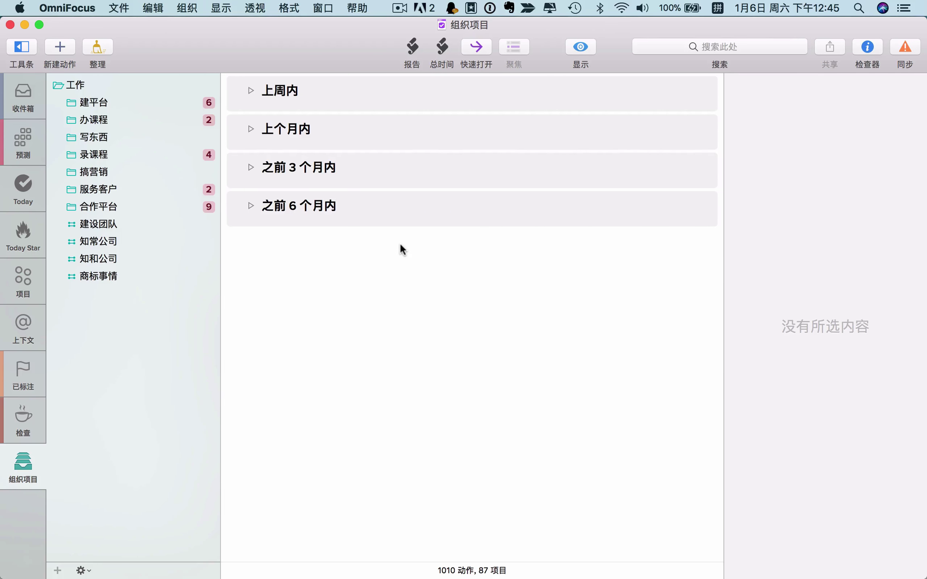
- Peek at 上周内, then expand 之前 6 个月内 and 服务号 to show its 规划工作 actions
click(251, 91)
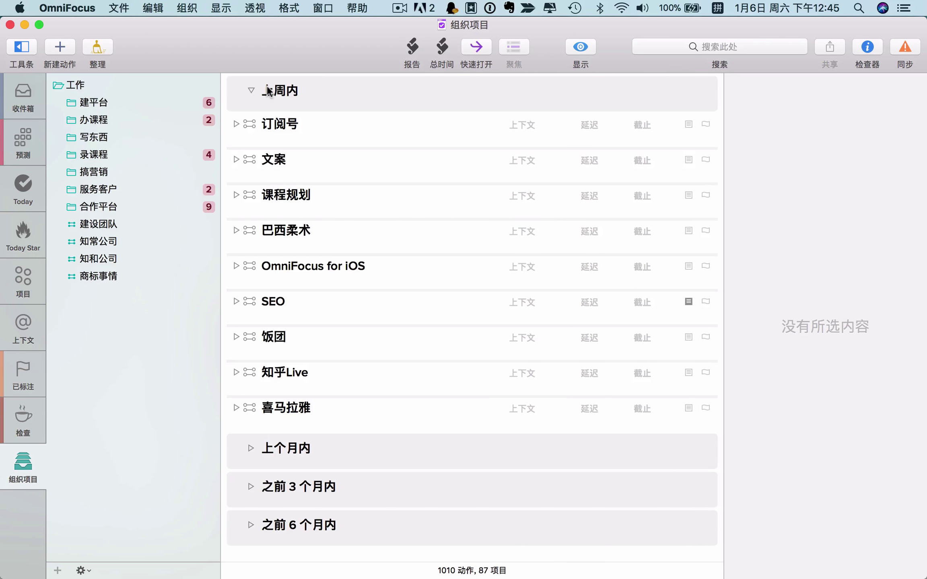
click(251, 91)
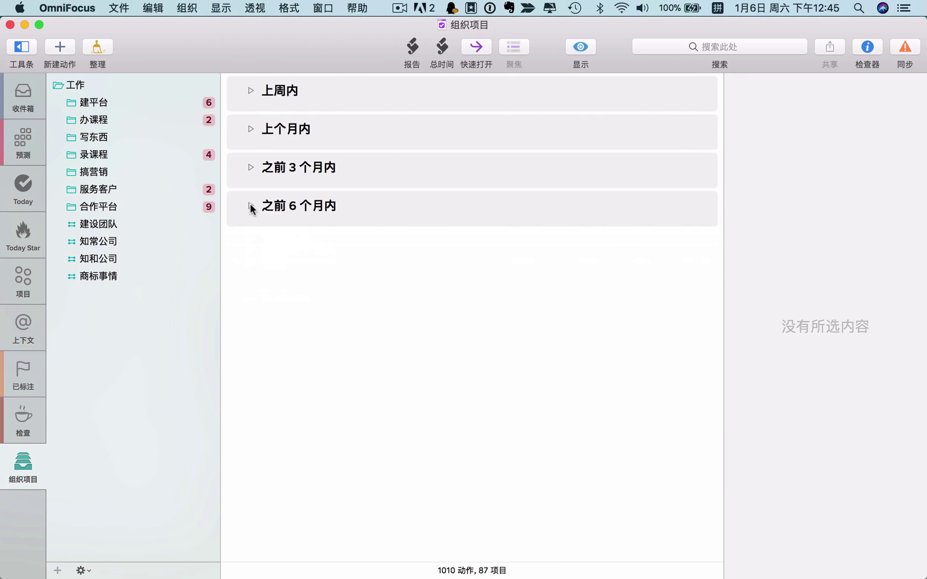
click(251, 207)
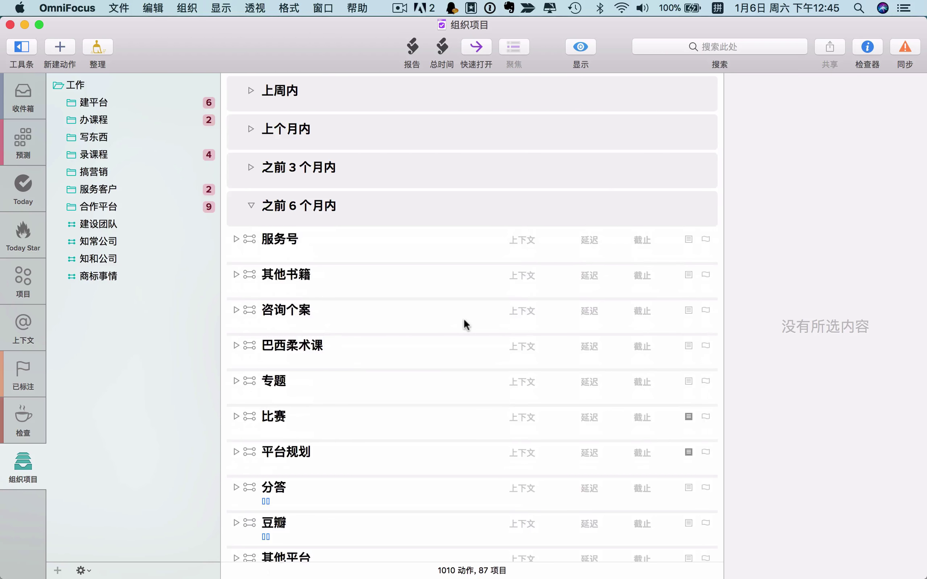
scroll(463, 317, down, 12)
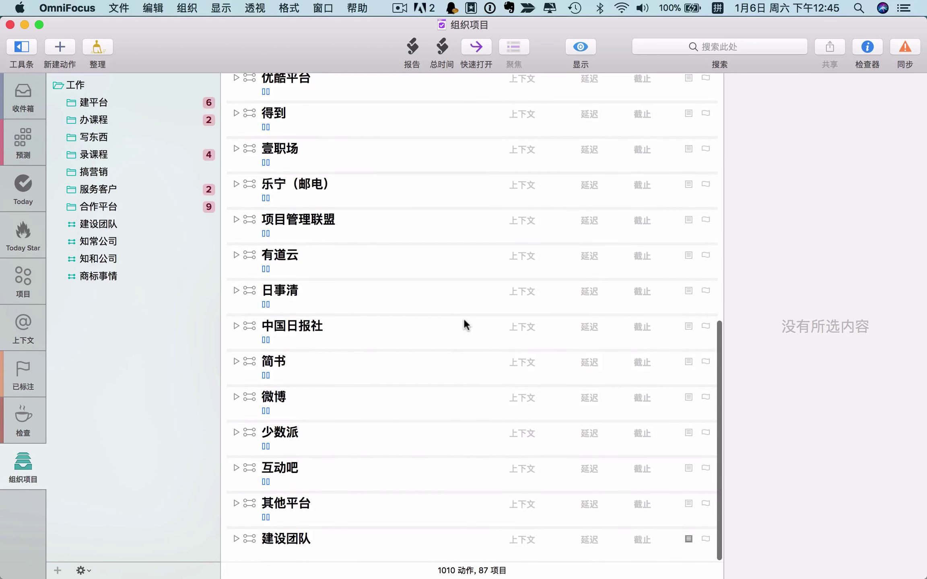
scroll(464, 320, up, 15)
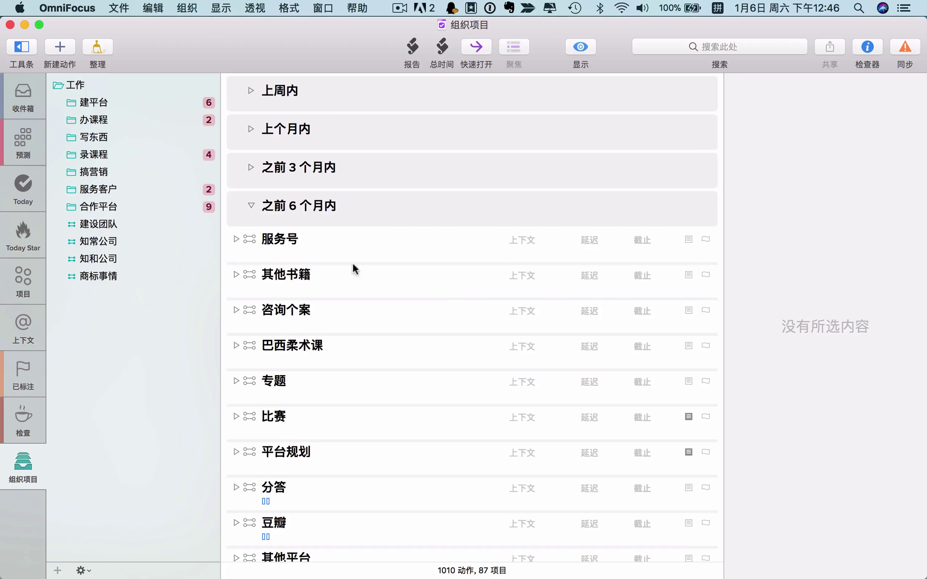
click(236, 238)
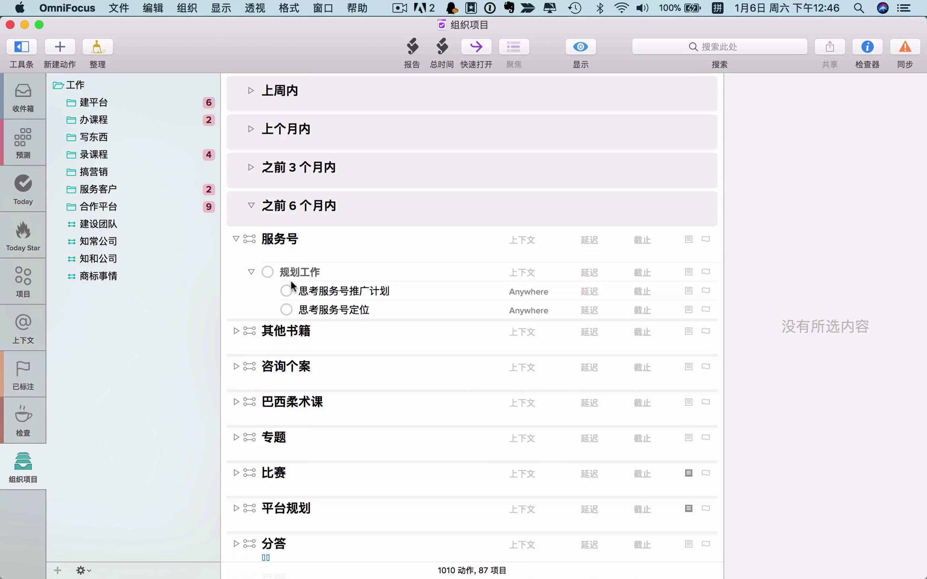
- Add a child action under 规划工作 titled 咨询 plus a contact's name and 服务号推广意见
click(390, 273)
key(super+n)
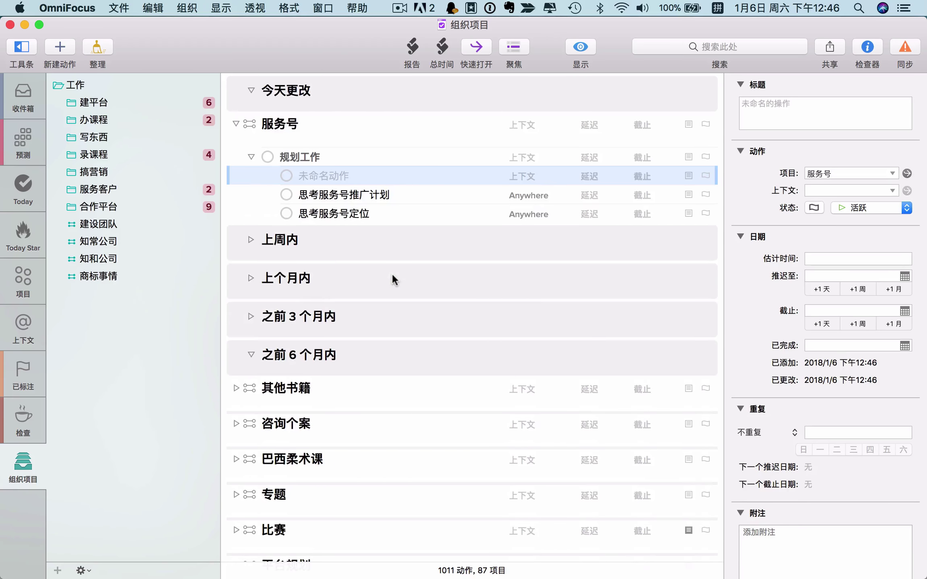
click(337, 172)
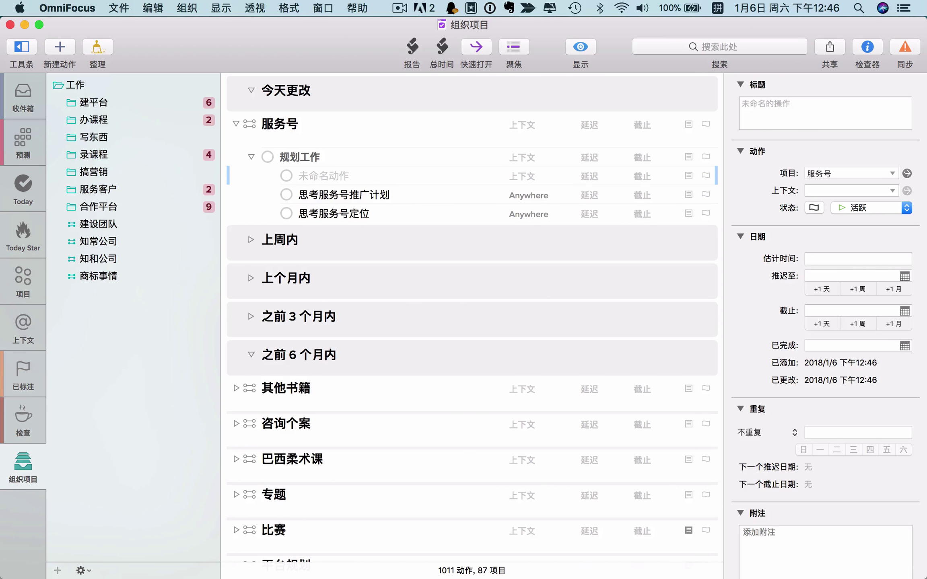
text(zixun)
key(space)
text(Adafu wuhao)
key(space)
text(tuiguang)
key(space)
text(yijian)
key(space)
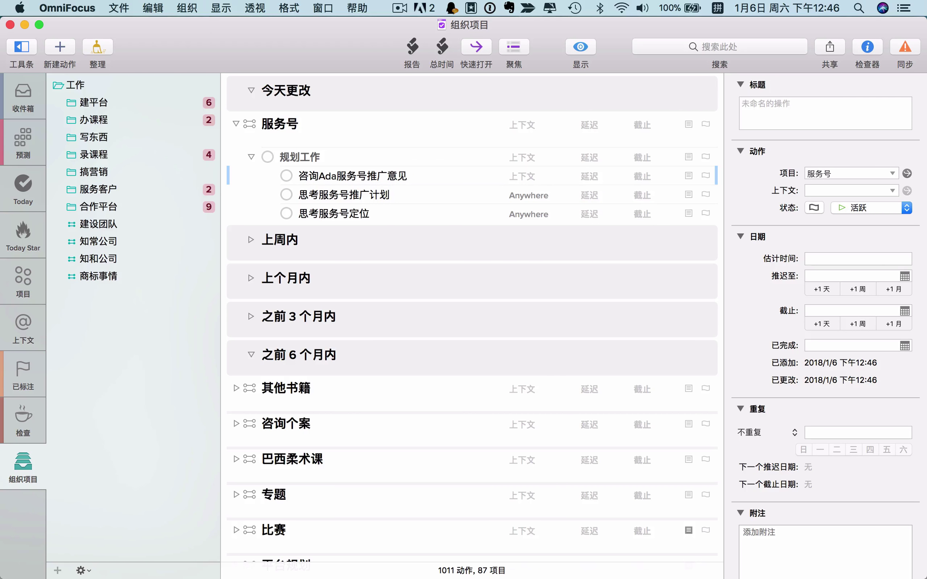
click(262, 169)
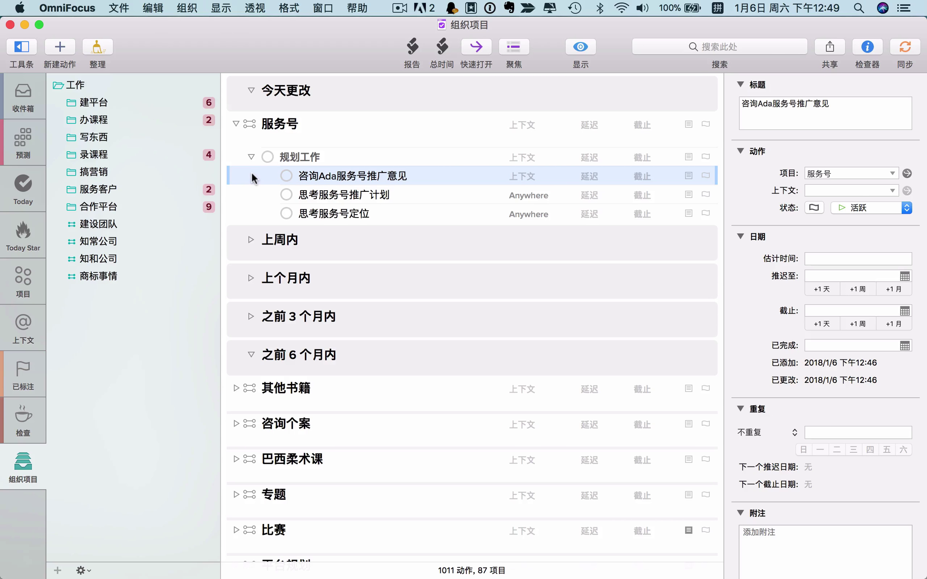
- Give the new action context Anywhere, a due date of today, and a flag
click(523, 179)
text(a)
key(Return)
key(Return)
key(Tab)
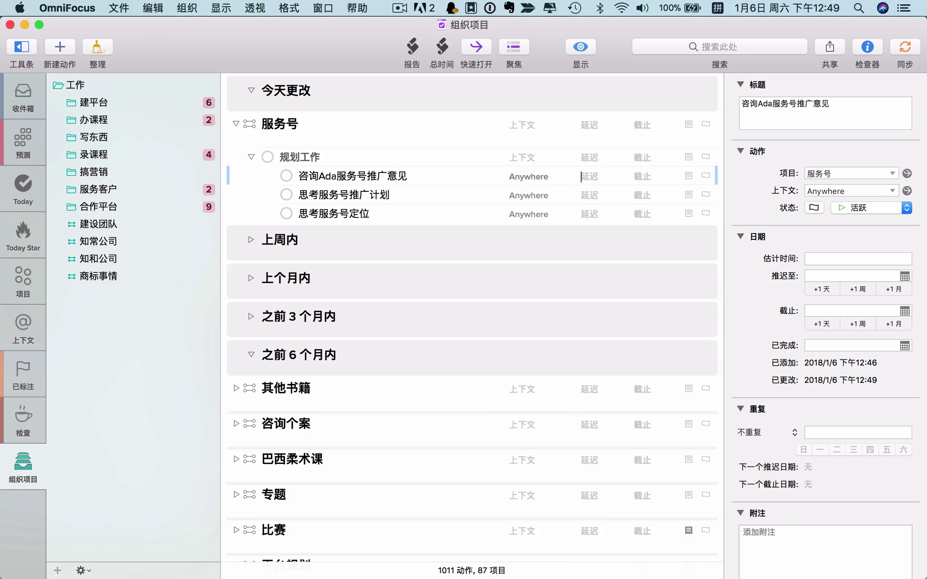
key(Tab)
text(today)
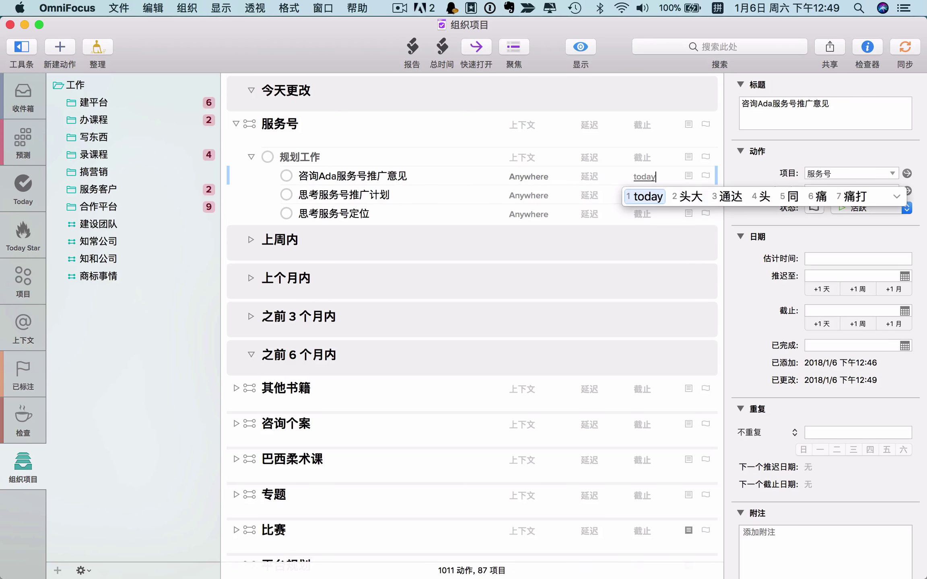
key(Return)
click(705, 175)
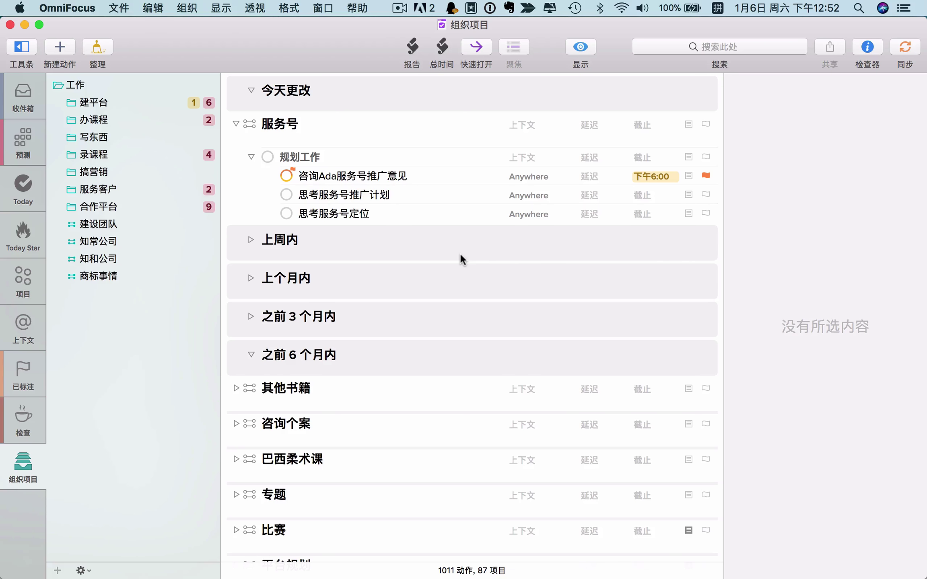
scroll(460, 255, down, 15)
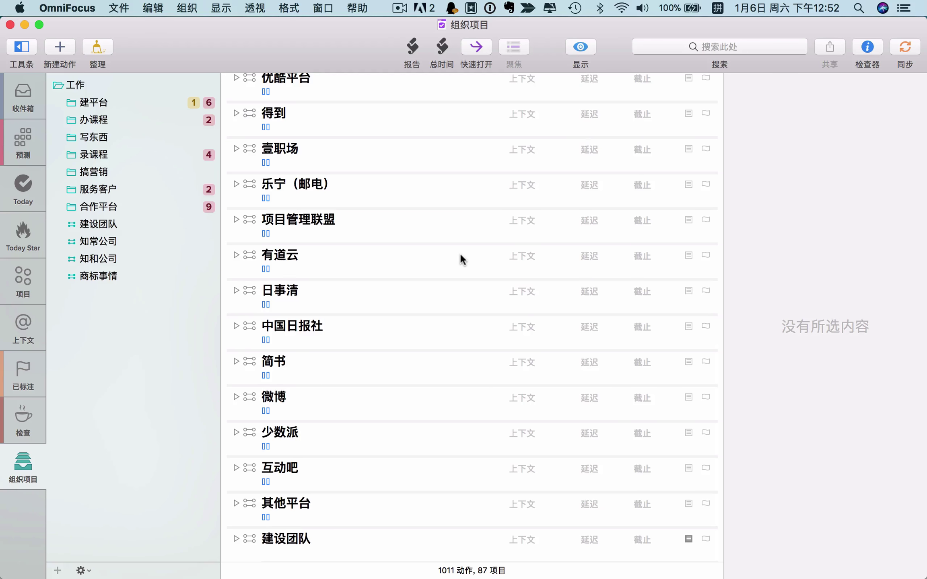
scroll(460, 259, up, 10)
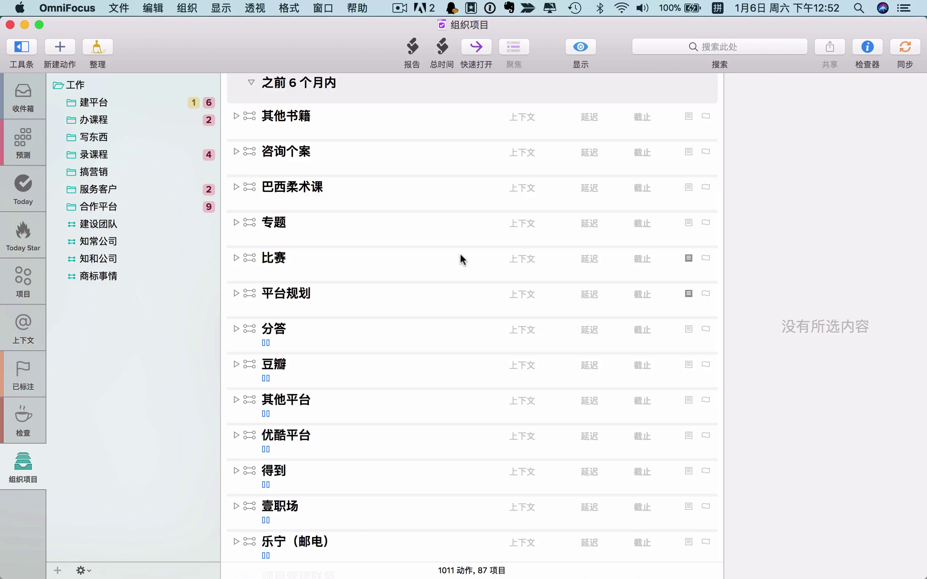
scroll(460, 258, up, 5)
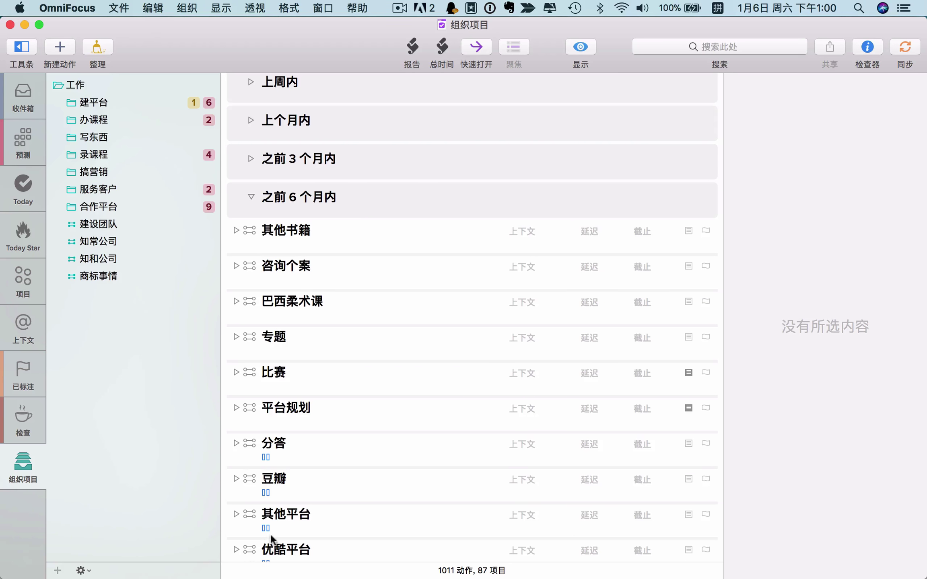
- Change the 组织项目 perspective's project filter from 剩余 to 活跃 and review the result
click(255, 8)
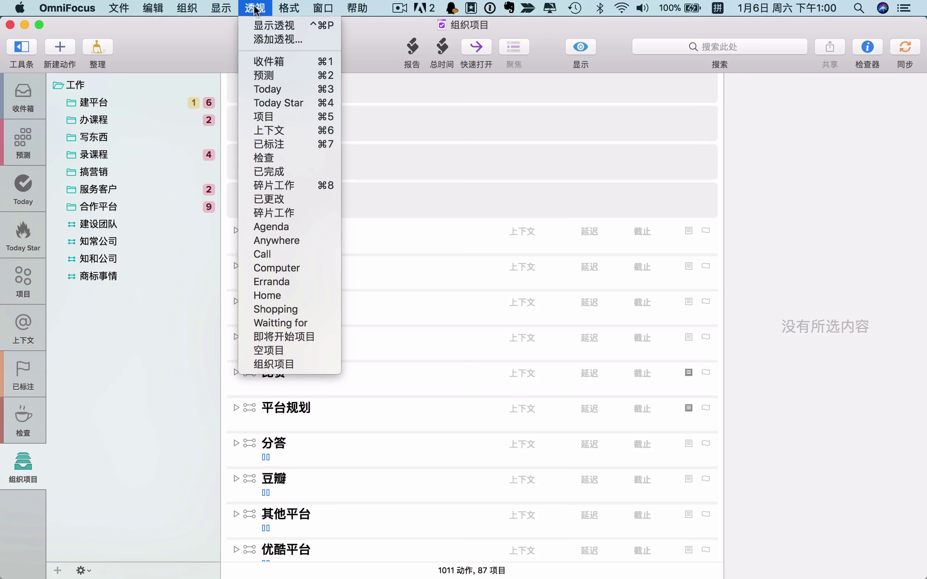
click(260, 27)
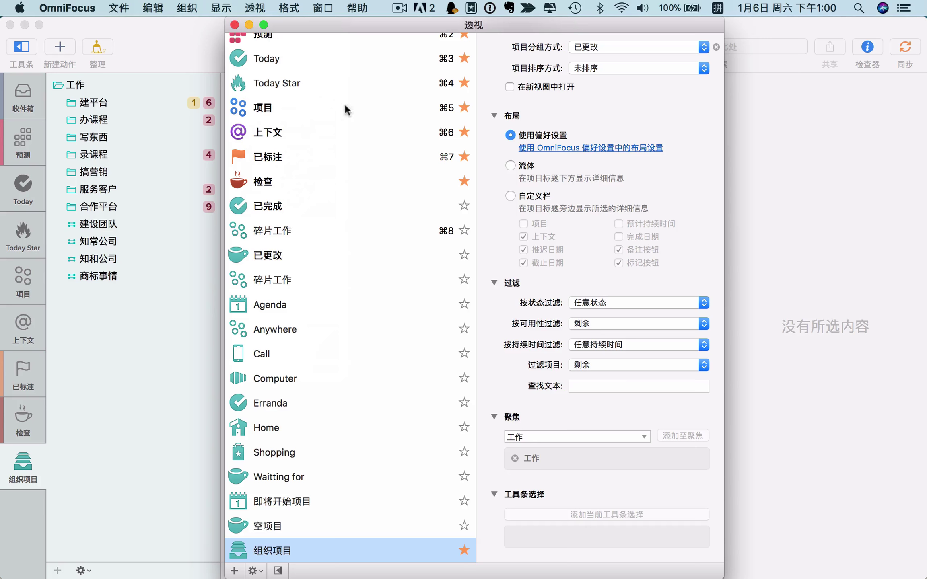
click(622, 367)
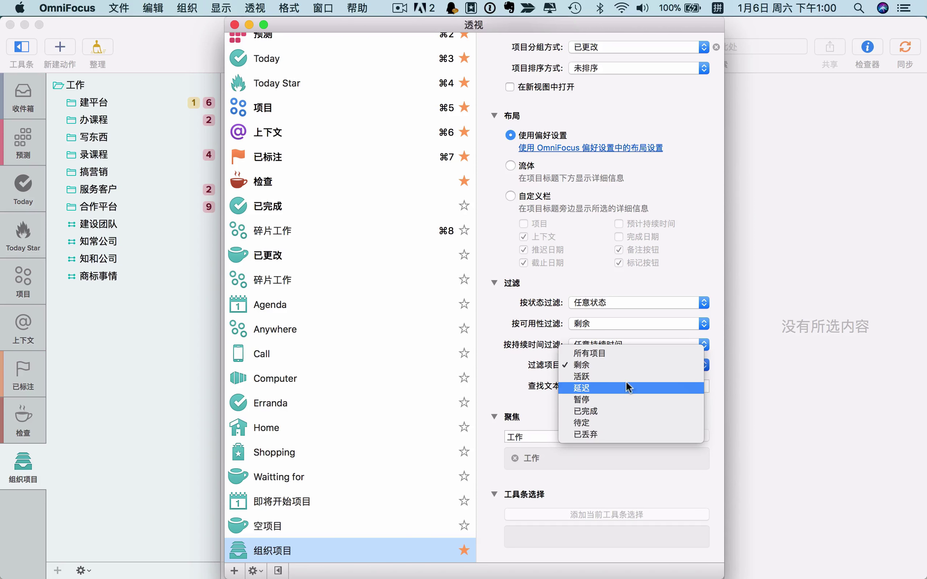
click(626, 379)
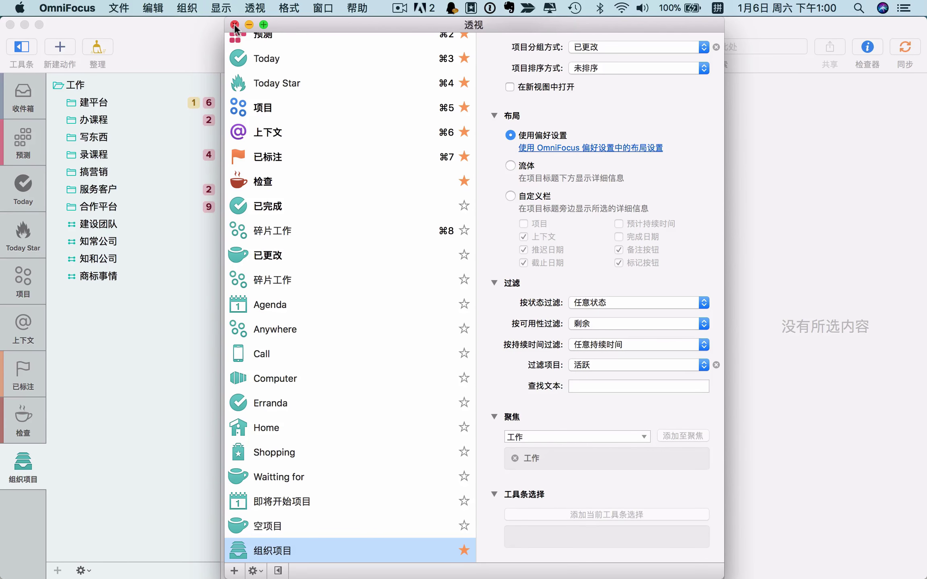
click(234, 25)
scroll(354, 397, down, 3)
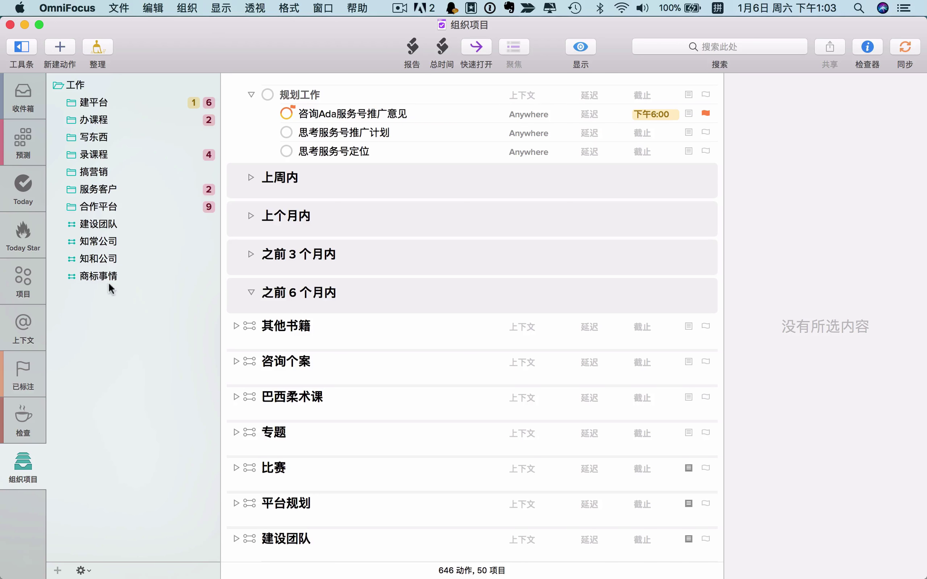
- Drop the 工作 focus from 组织项目, then collapse the 今天更改 and 之前 6 个月内 groups
click(255, 8)
click(263, 26)
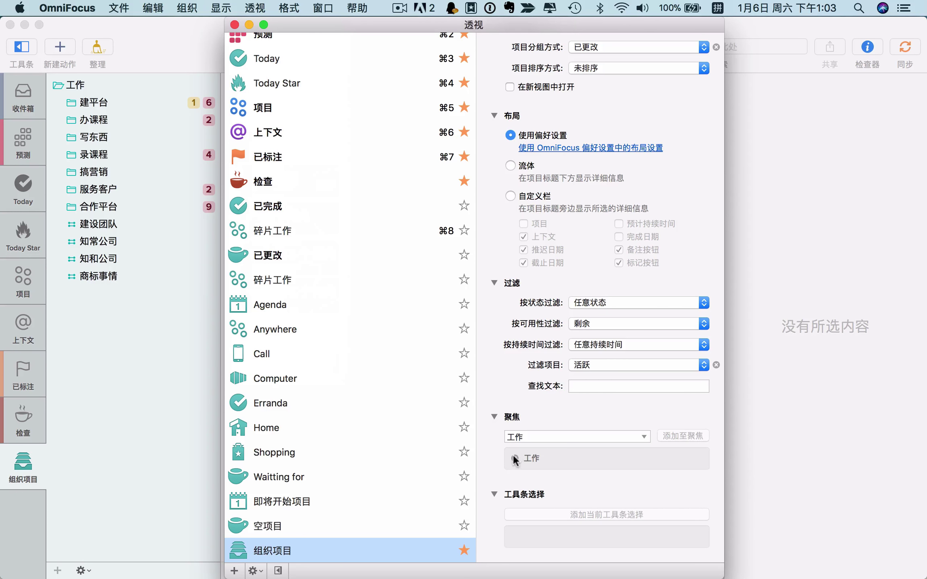
click(514, 457)
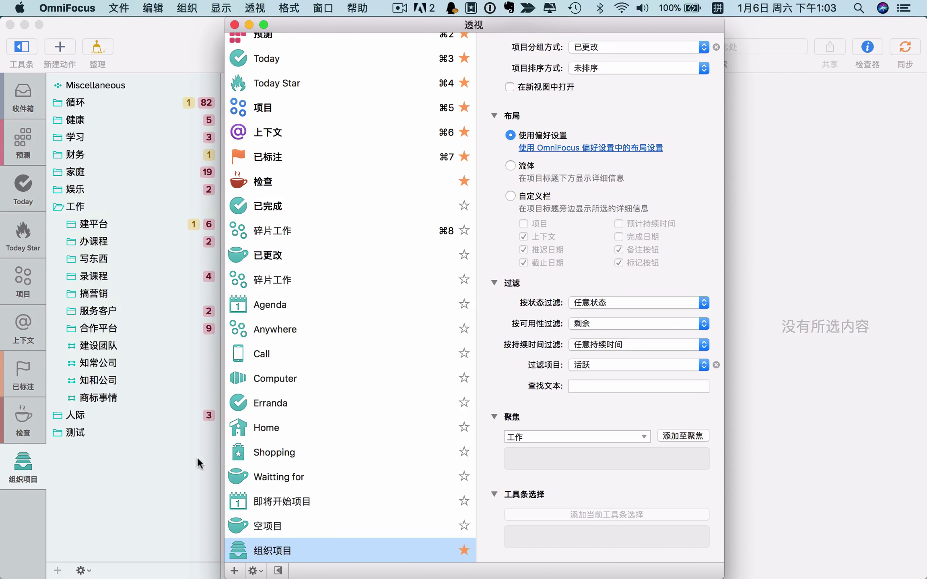
click(154, 465)
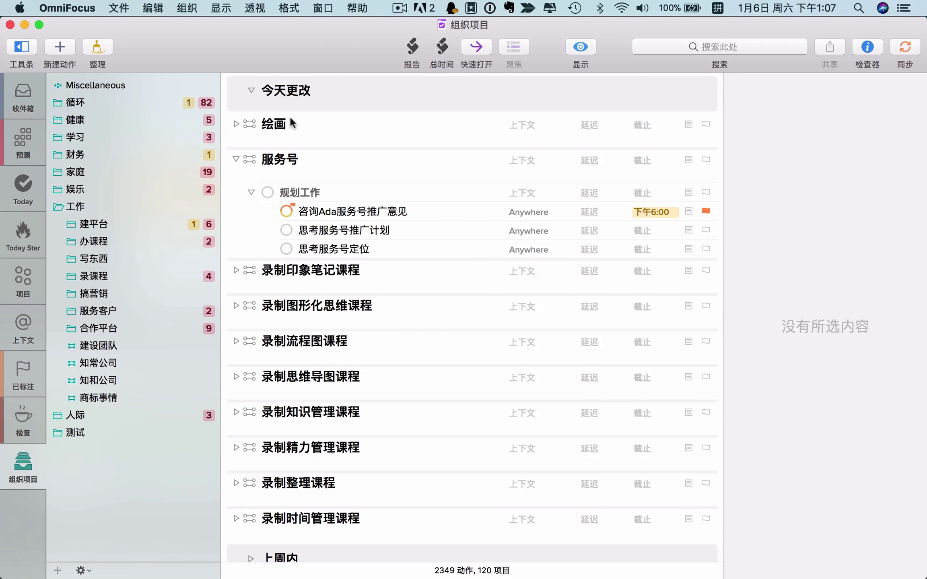
click(251, 90)
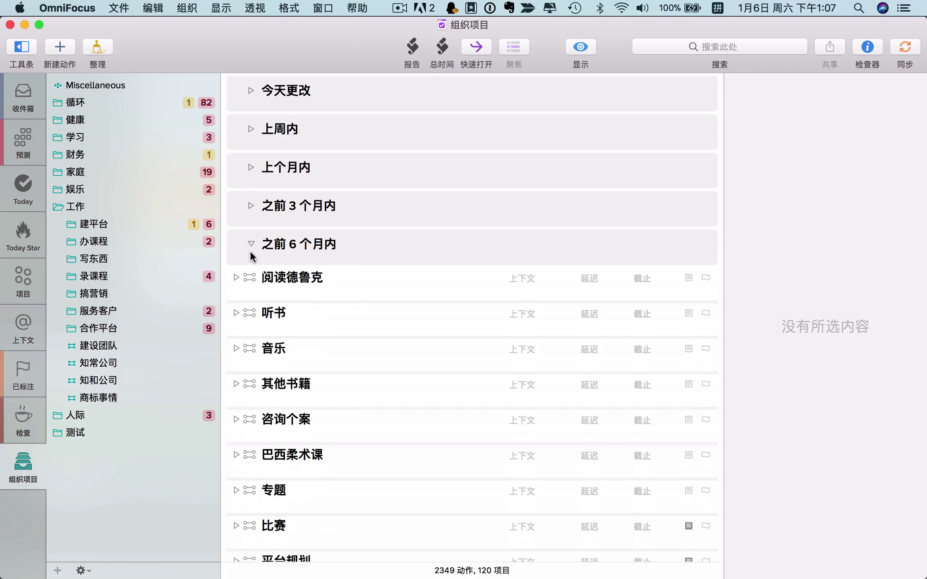
click(251, 244)
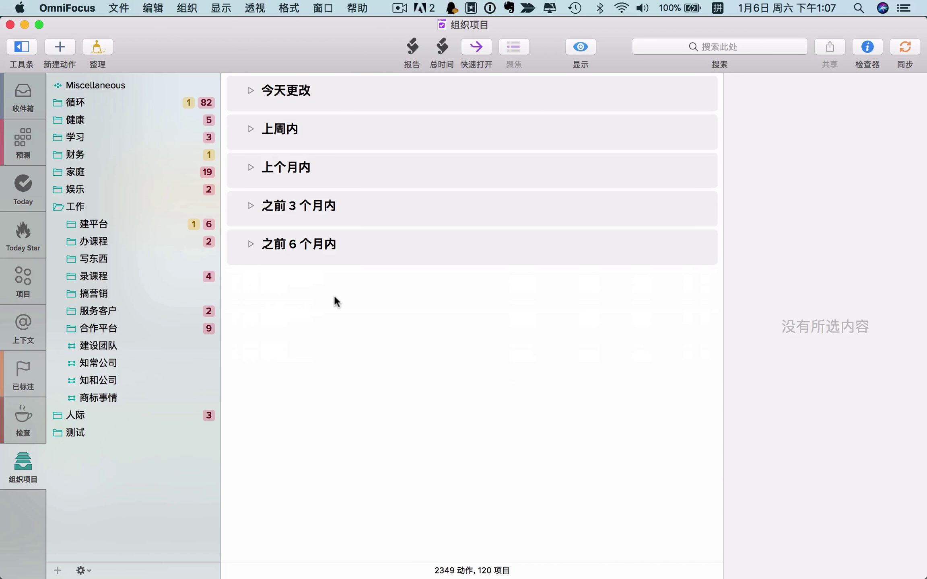
- Select the 娱乐 folder in the sidebar to show only its projects
click(75, 190)
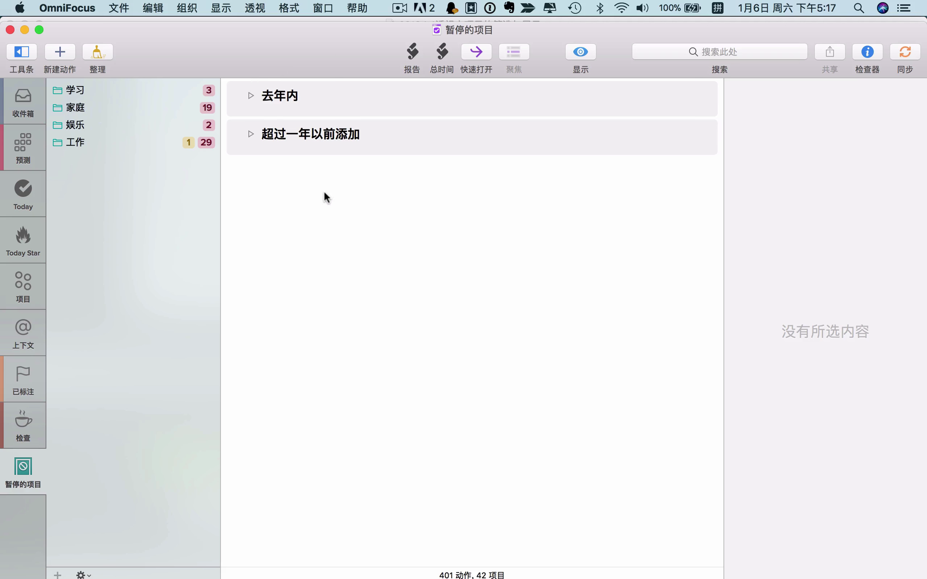
- Expand the 去年内 and 超过一年以前添加 groups and scroll through the paused projects
click(250, 96)
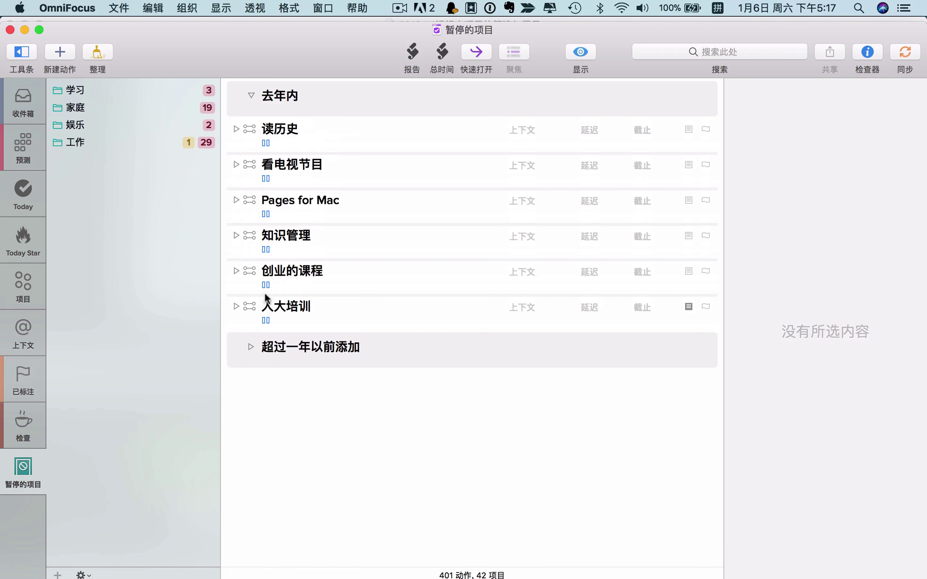
click(253, 346)
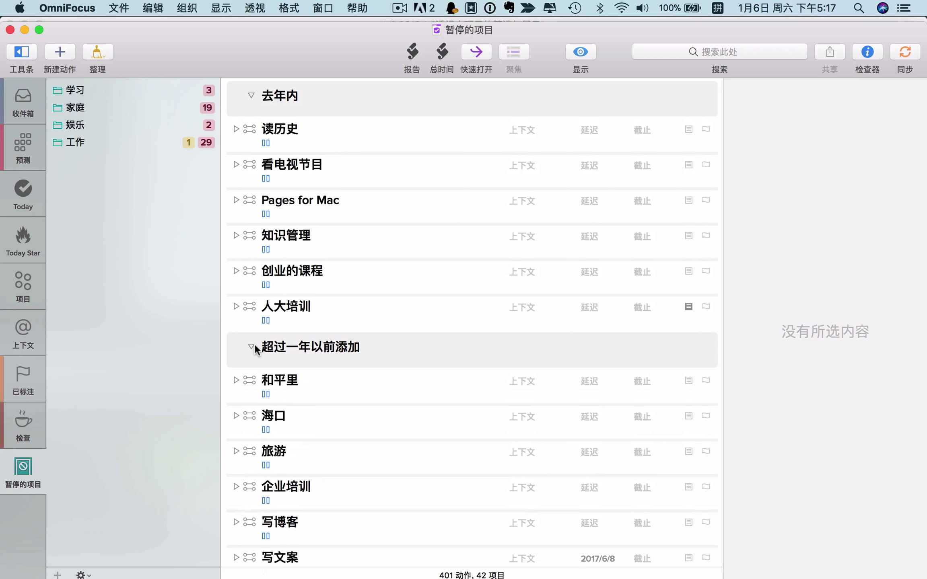
scroll(360, 400, down, 7)
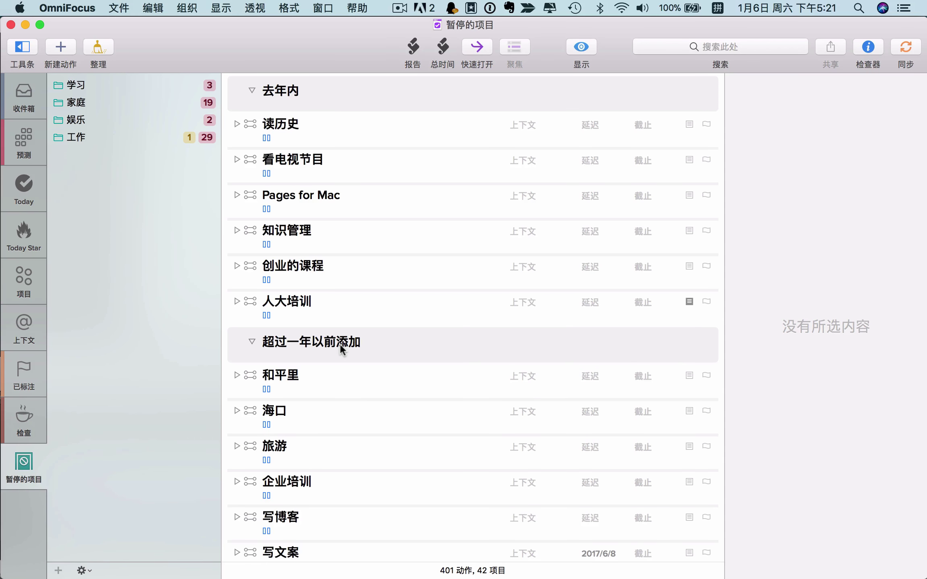
- Select 读历史 and check its Status options in the inspector
click(336, 126)
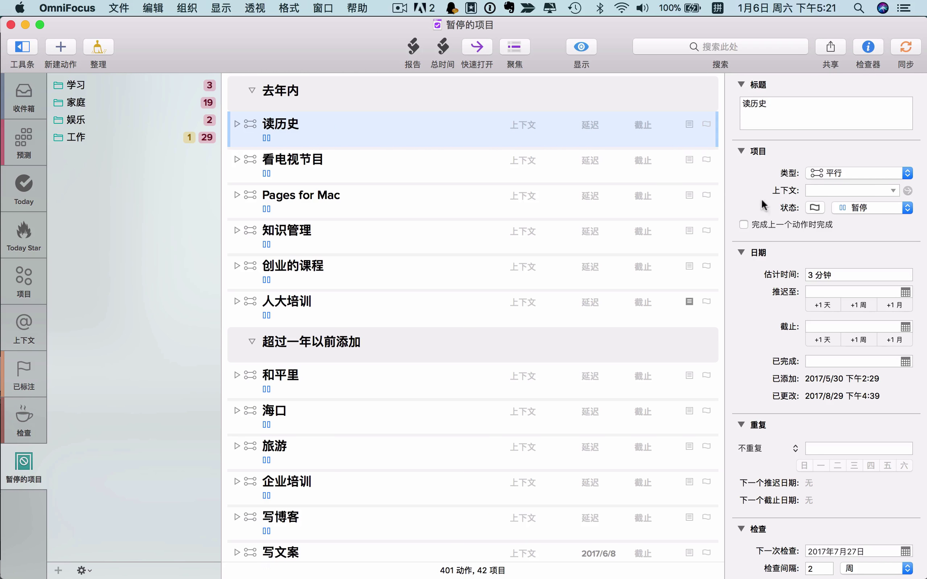
click(877, 207)
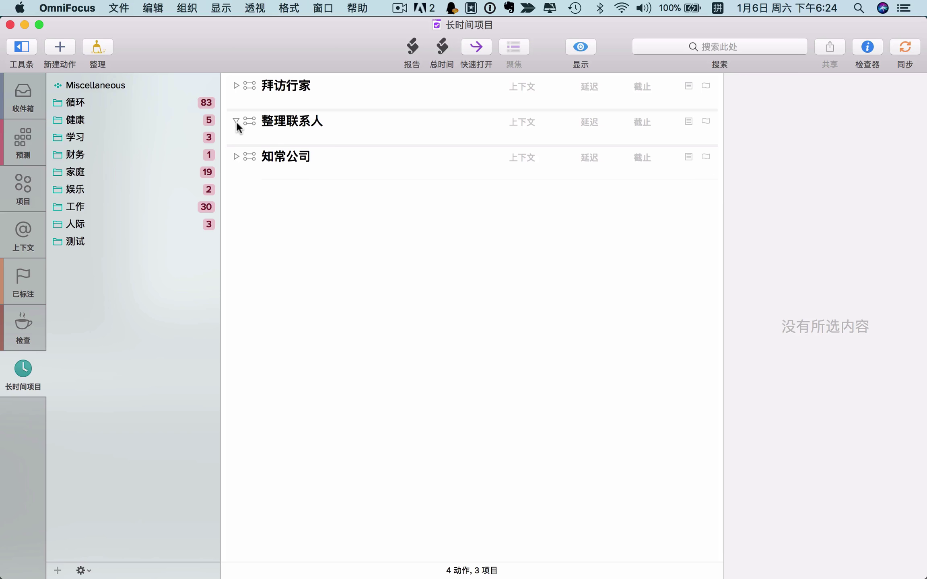
- Check 整理联系人's 2 小时 estimate, then expand 知常公司 › 优化公司文案 to inspect 升级公司服务体系文案's estimate
click(287, 123)
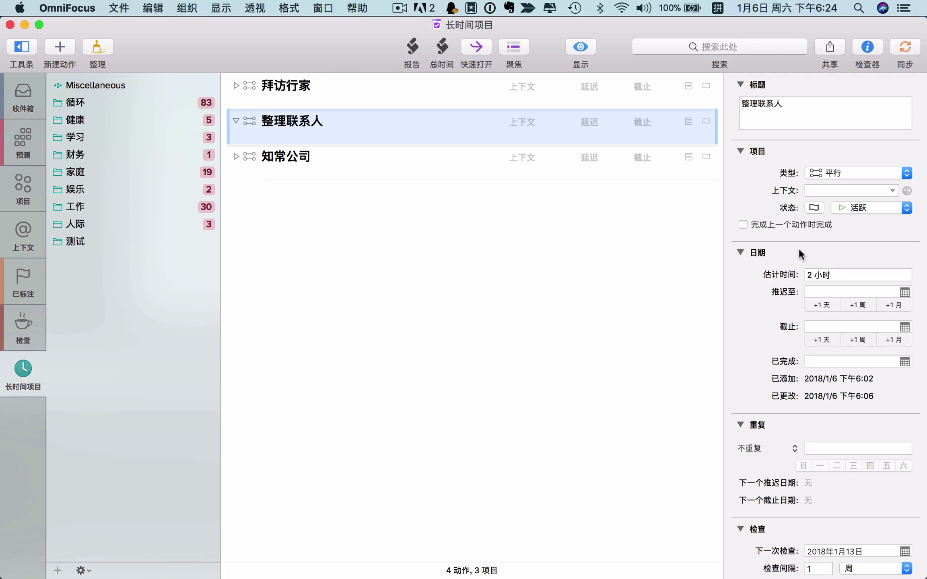
click(837, 270)
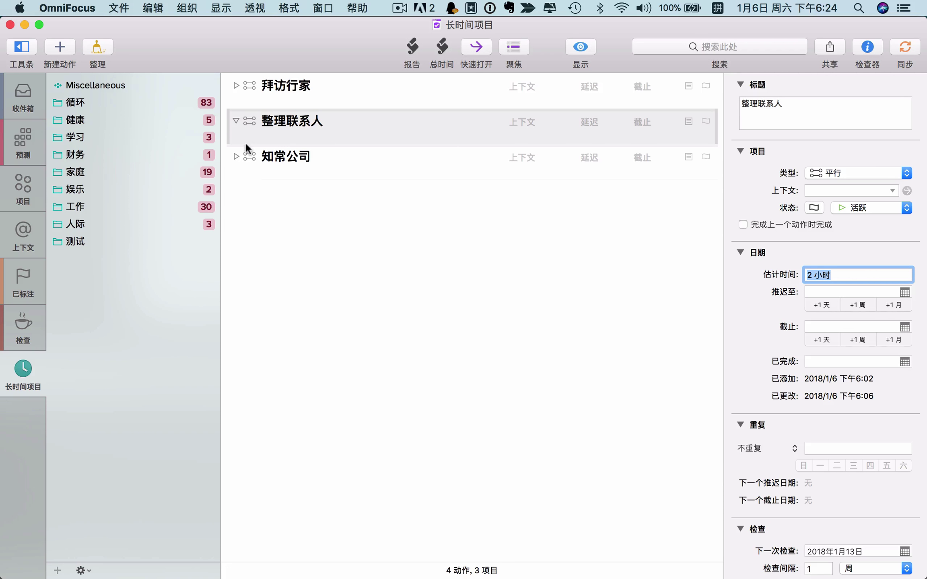
click(277, 195)
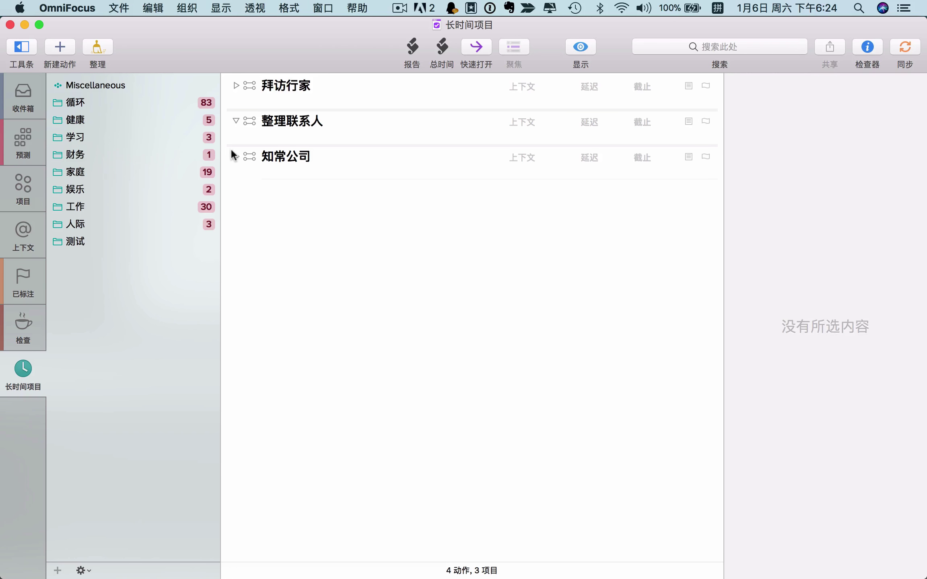
click(236, 157)
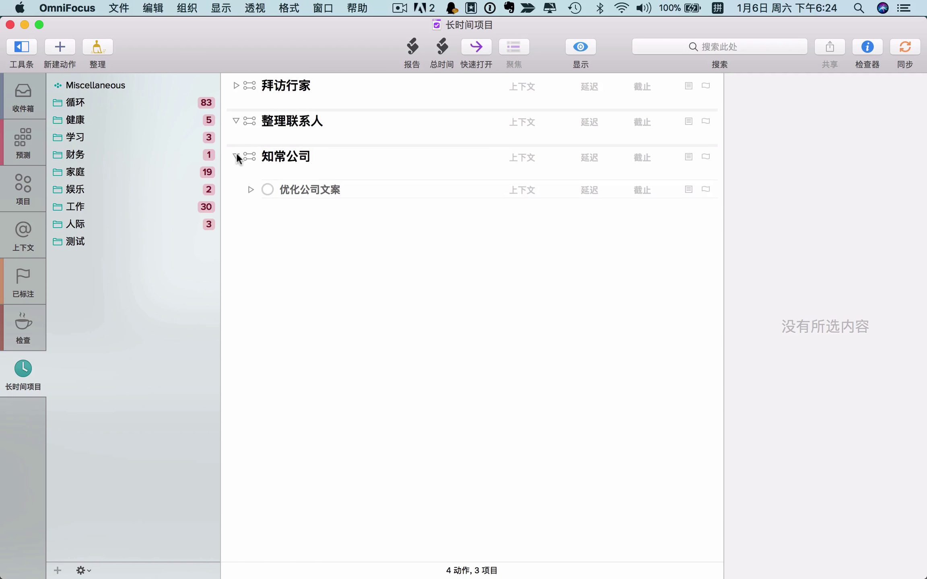
click(250, 189)
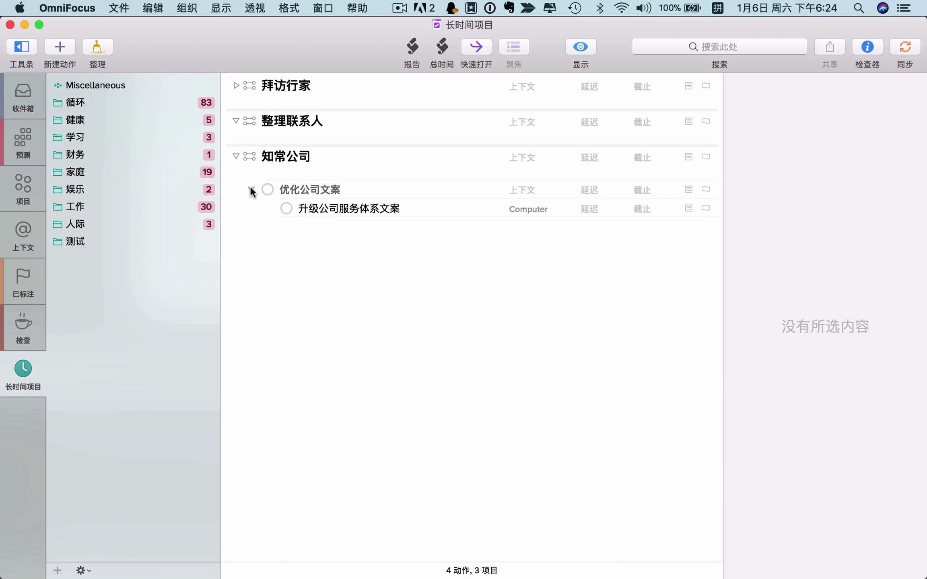
click(263, 204)
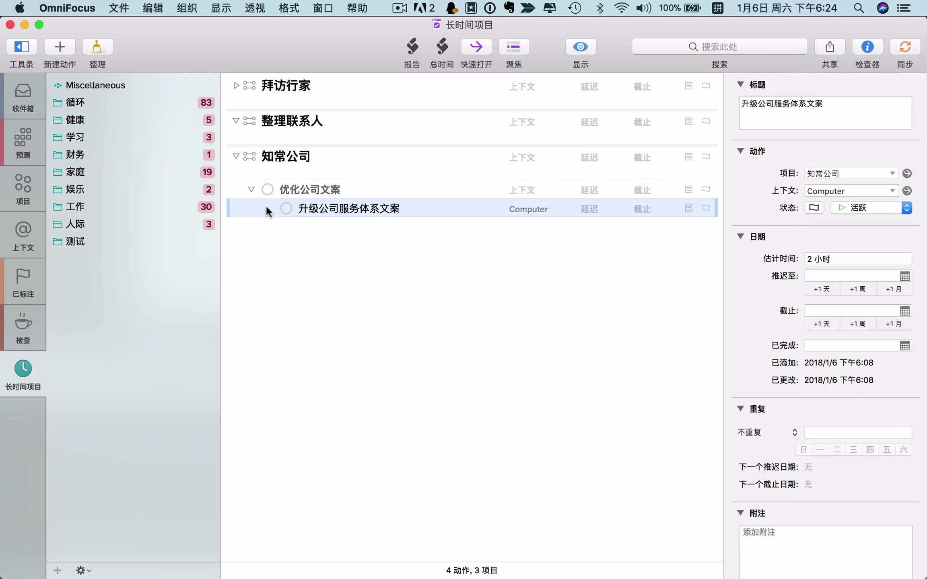
click(842, 256)
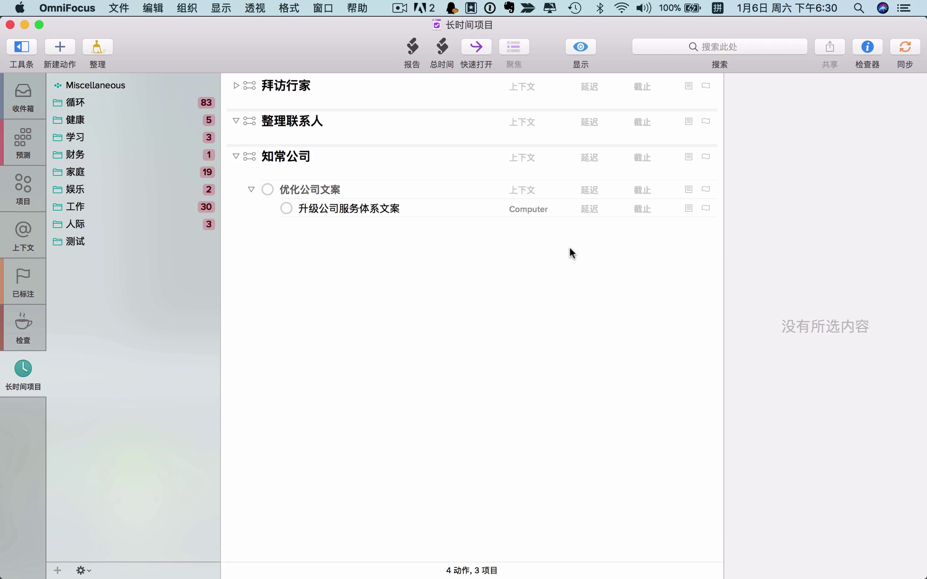
- Switch the view to the 自定义栏 layout with the 预计持续时间 column
click(585, 46)
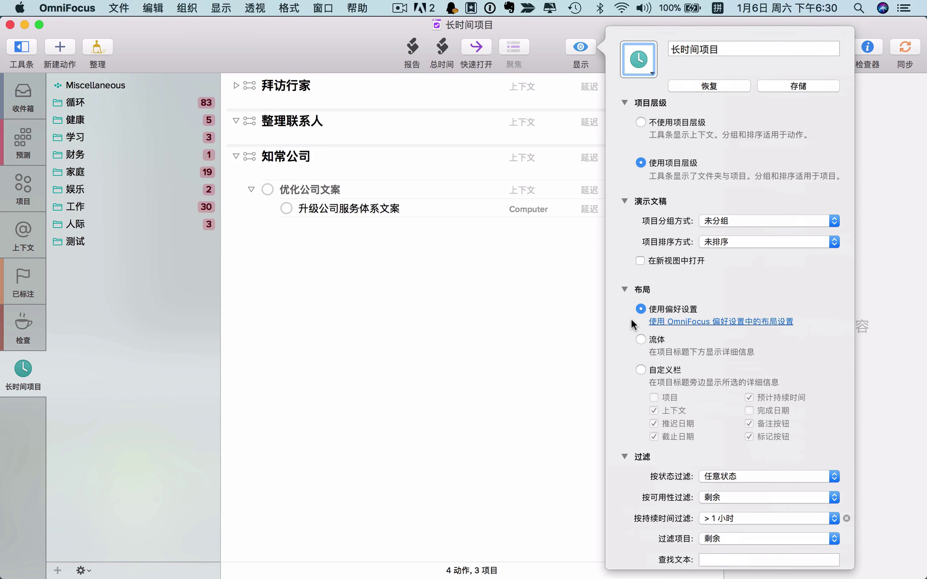
click(639, 366)
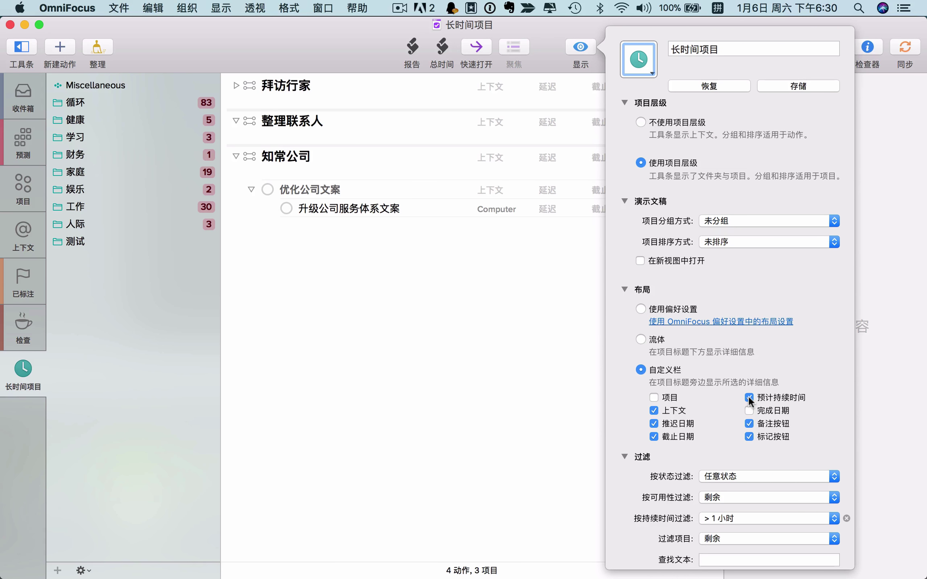
click(494, 335)
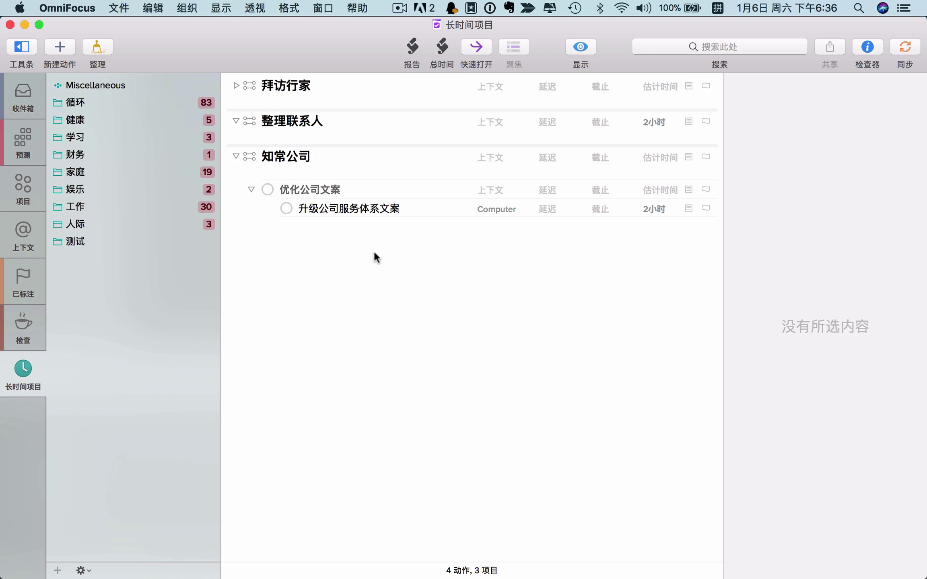
- Expand 拜访行家 and compare row estimates, including the 3 小时 Keynote visit action
click(366, 121)
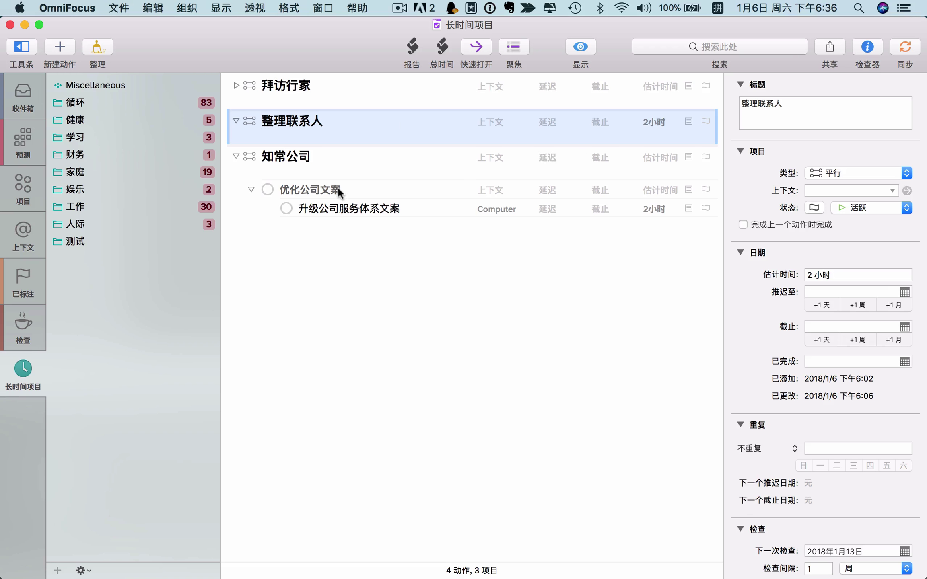
click(419, 209)
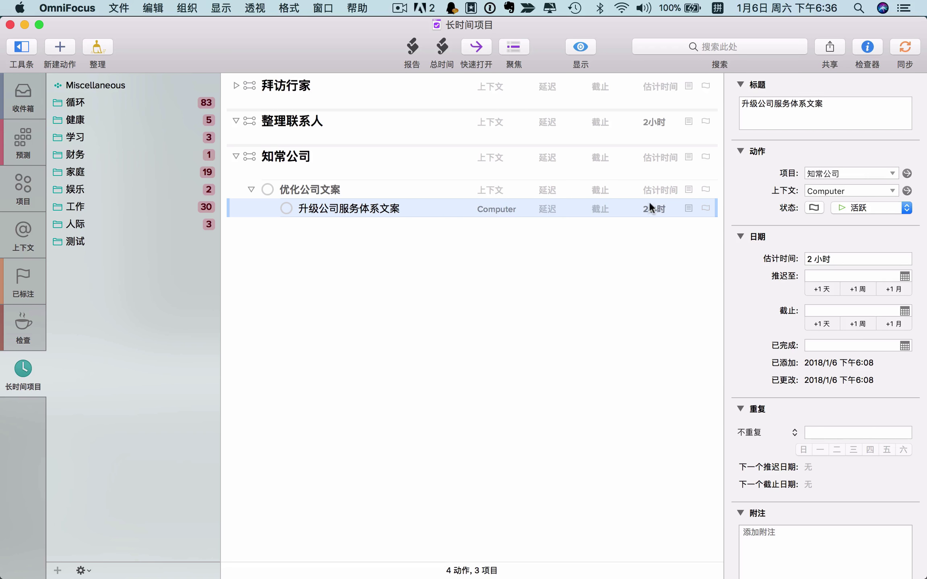
click(235, 86)
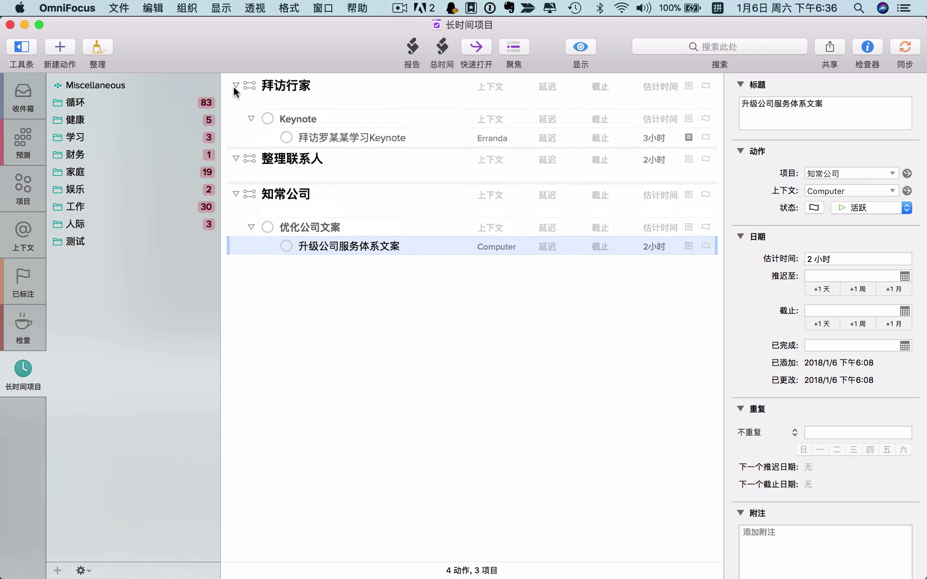
click(451, 133)
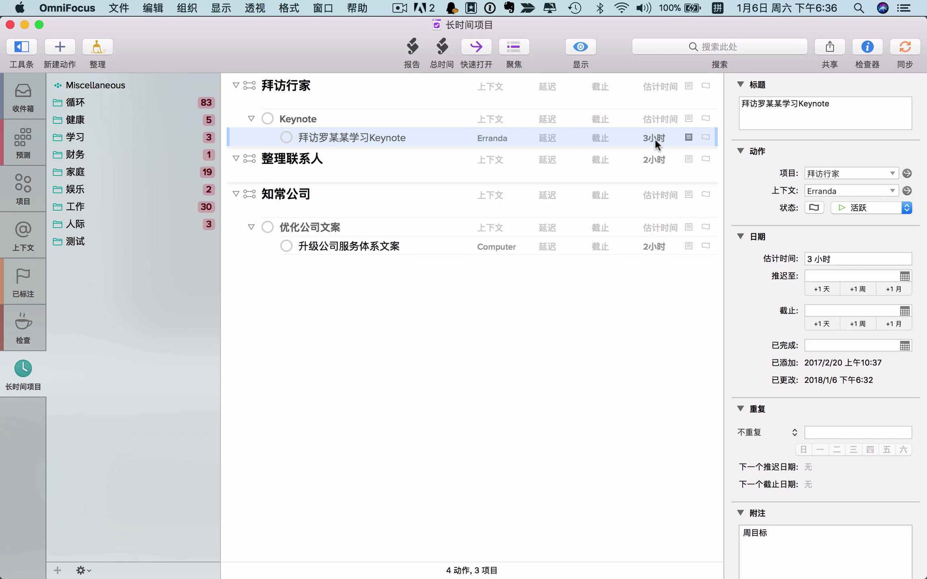
click(529, 284)
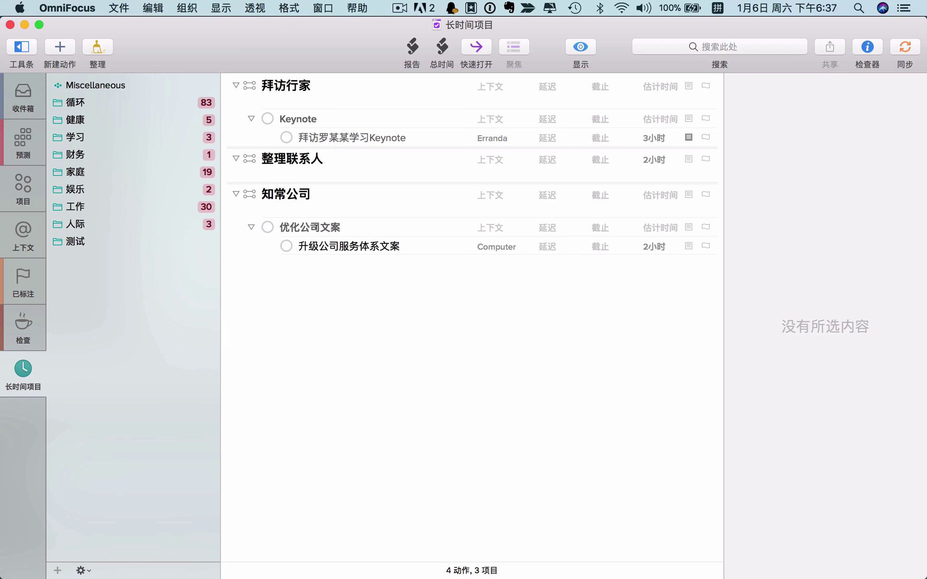
click(347, 243)
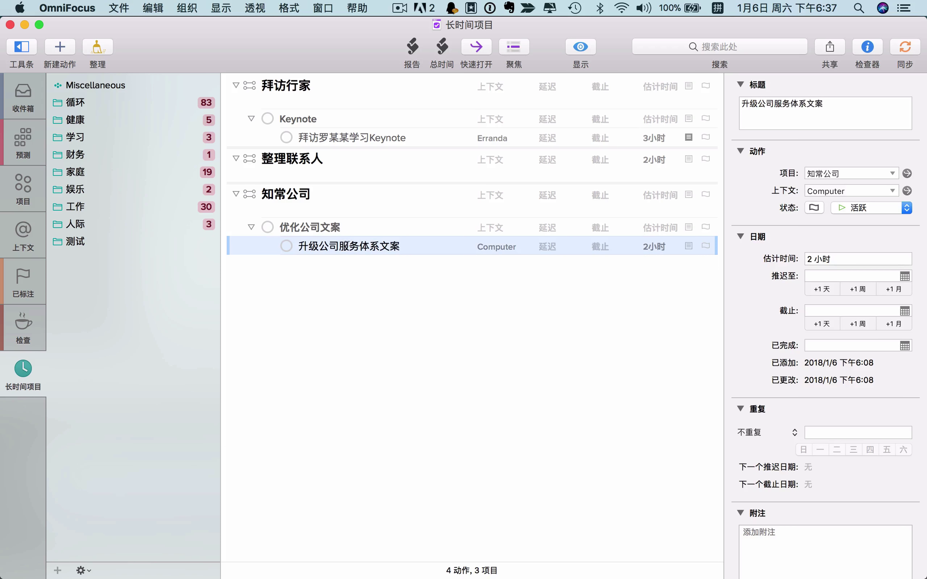
click(358, 224)
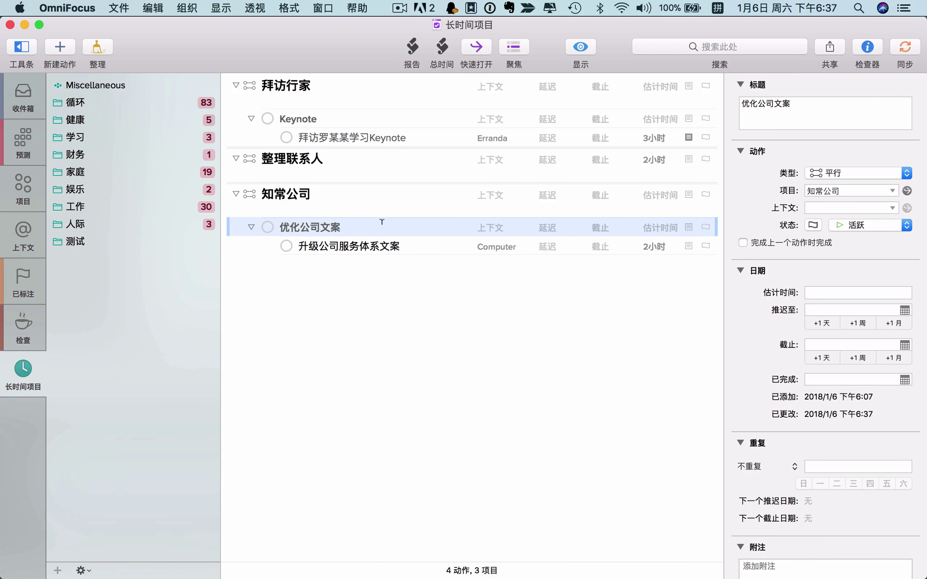
- Add action 123 under 优化公司文案 with a 30min estimate and mark it complete
key(Return)
text(123)
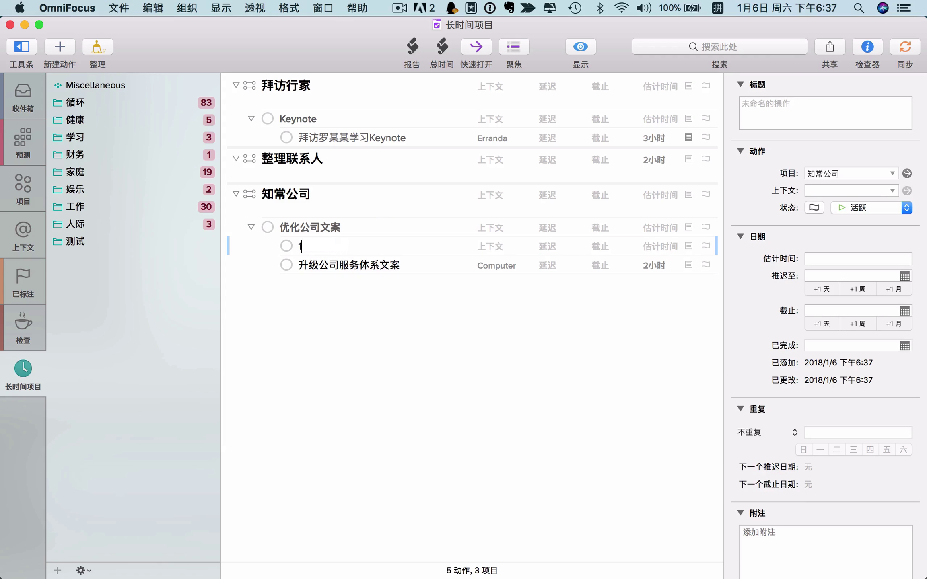
key(Tab)
key(Tab)
key(Tab)
text(30min)
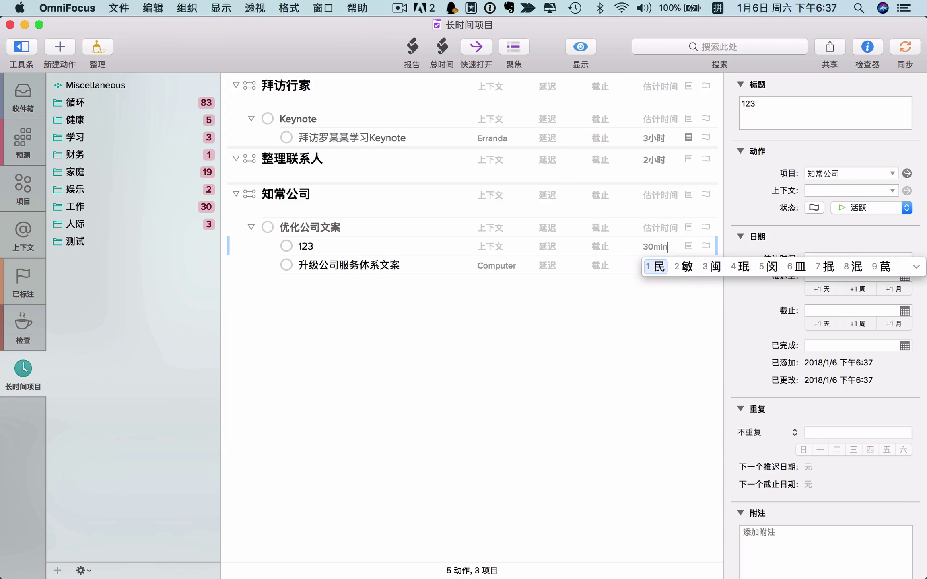
key(Return)
key(Return)
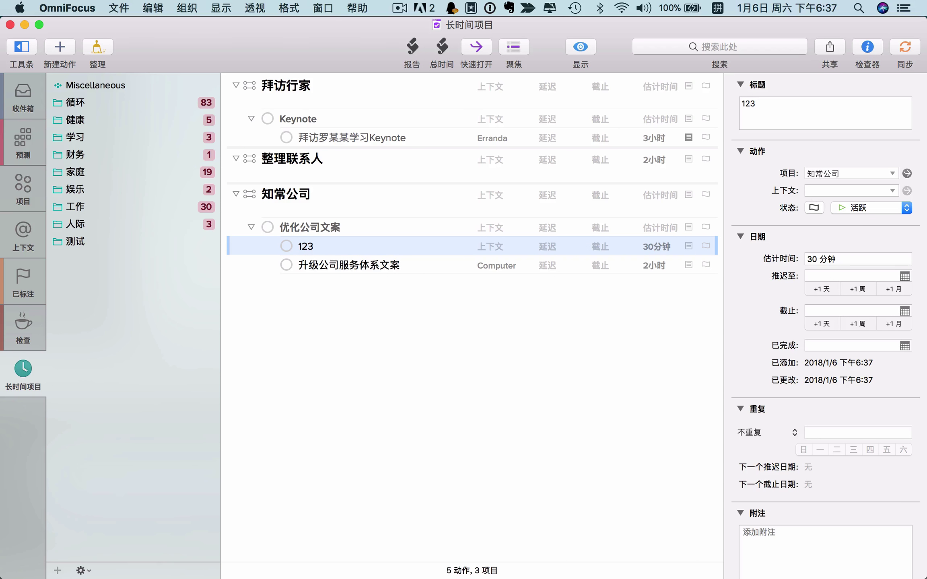
key(super+k)
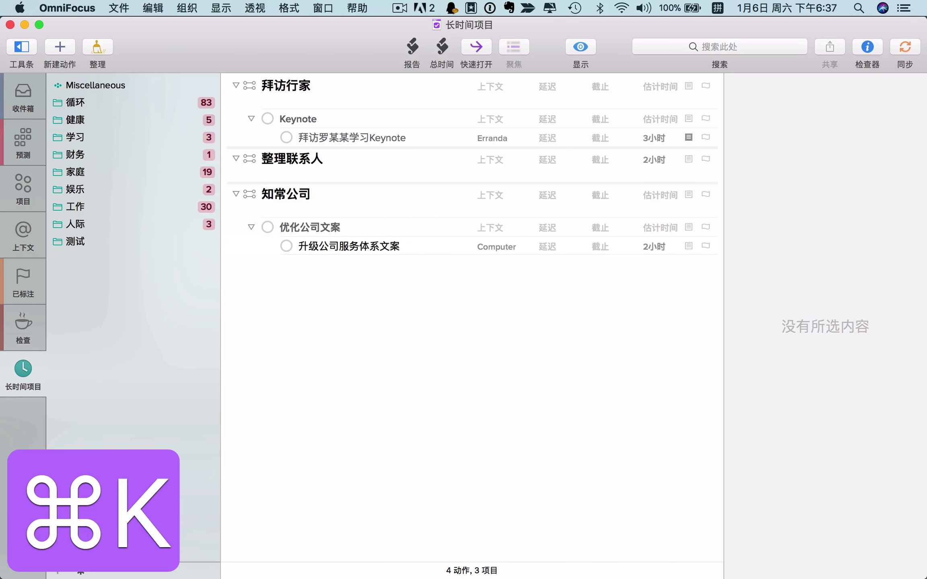